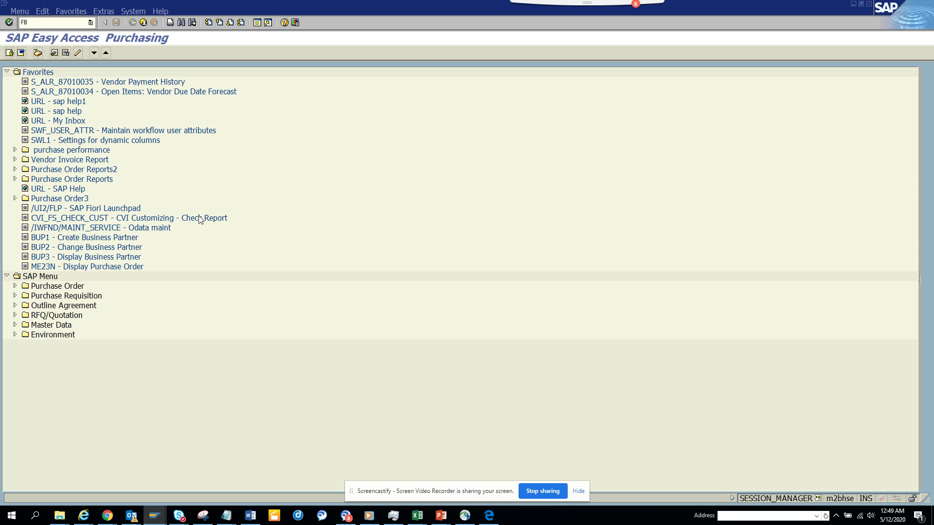
Run FBL1N and fill the company code 1001 vendor account from recent entries
{"action": "type", "text": "1N"}
{"action": "key", "text": "Return"}
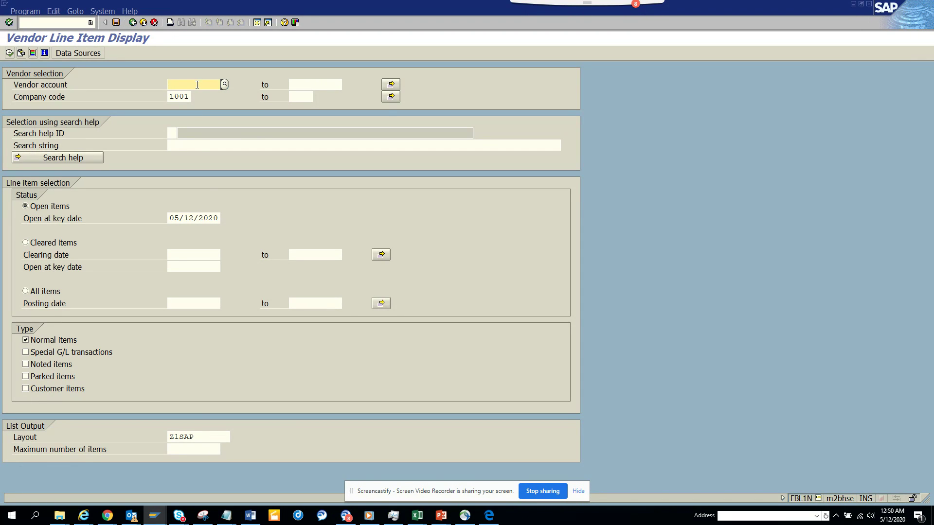
{"action": "left_click", "coordinate": [197, 85]}
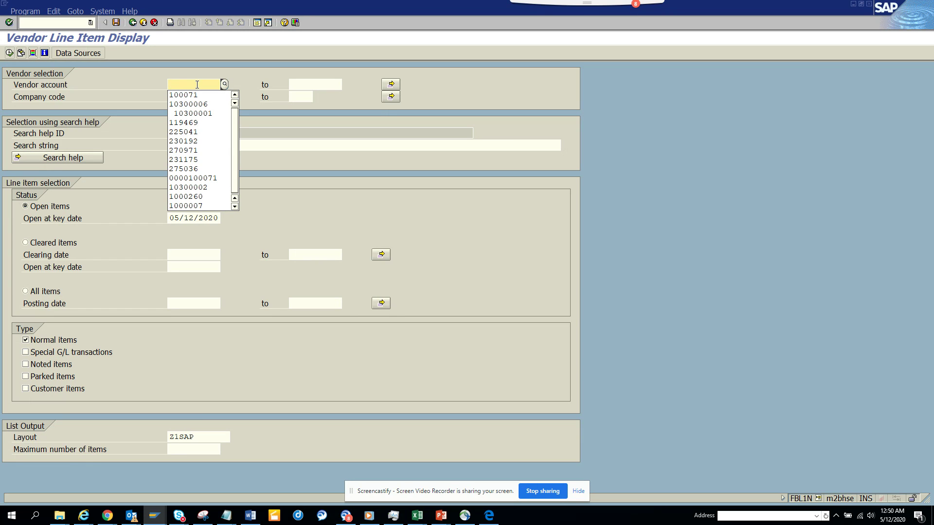
{"action": "left_click", "coordinate": [202, 96]}
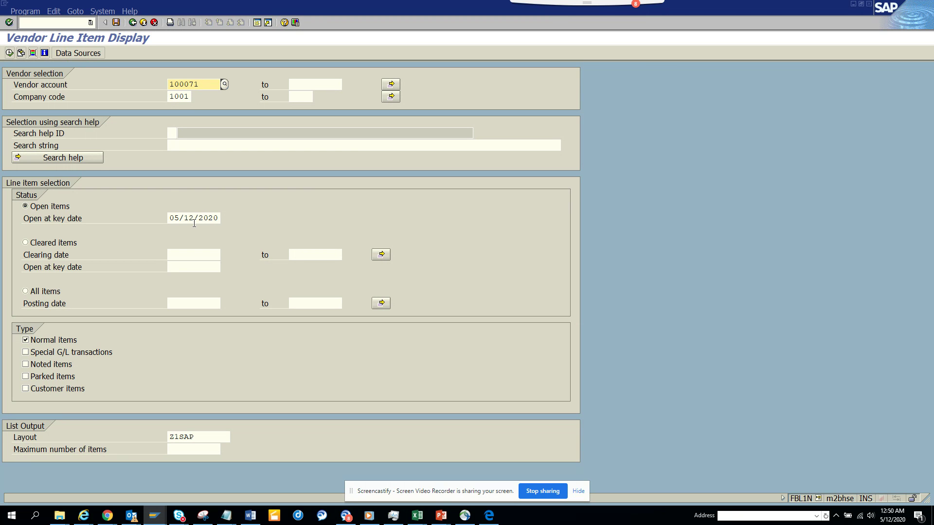
Start a variant and bind Open at key date to selection variable D, 'First day of current month'
{"action": "left_click", "coordinate": [116, 23]}
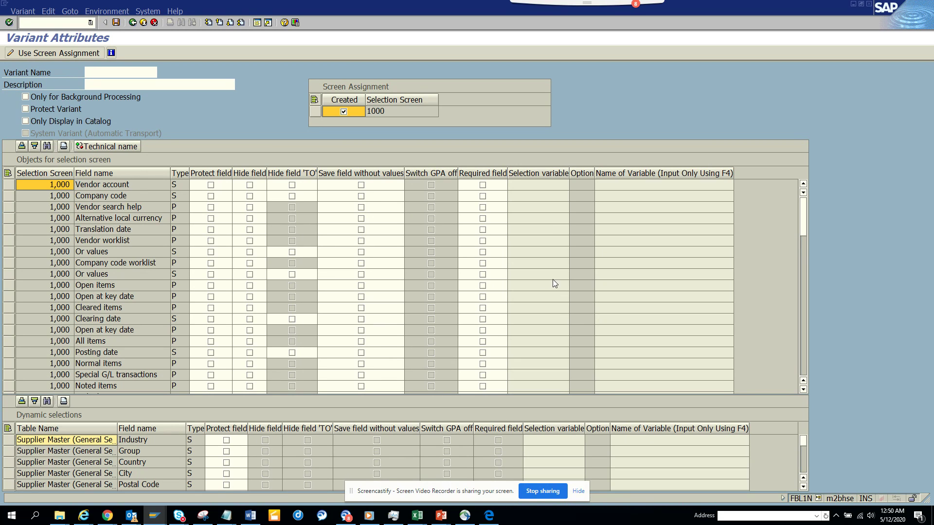
{"action": "left_click", "coordinate": [556, 296]}
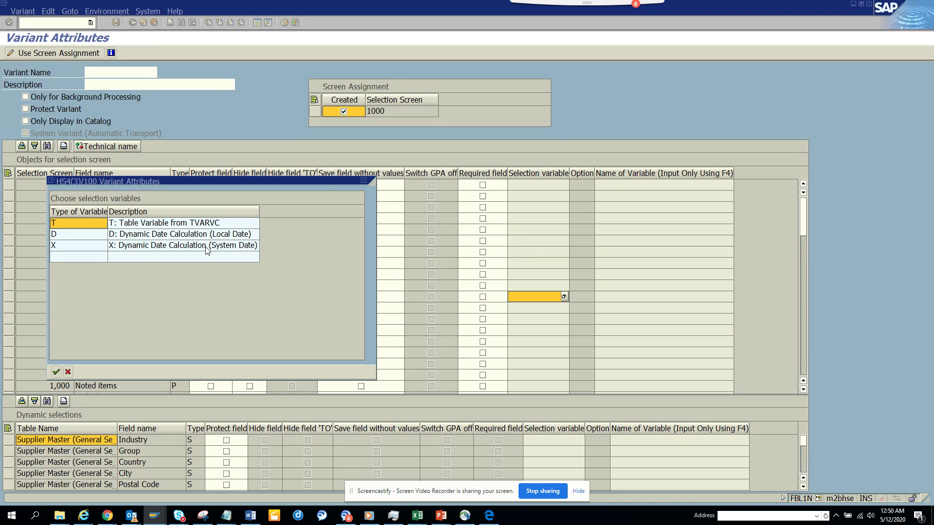
{"action": "double_click", "coordinate": [154, 235]}
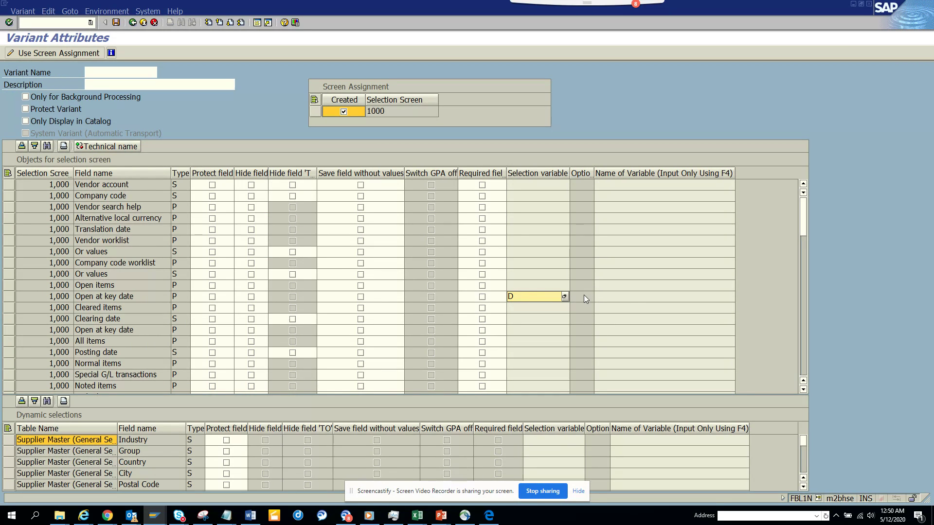
{"action": "left_click", "coordinate": [583, 295]}
{"action": "left_click", "coordinate": [636, 300]}
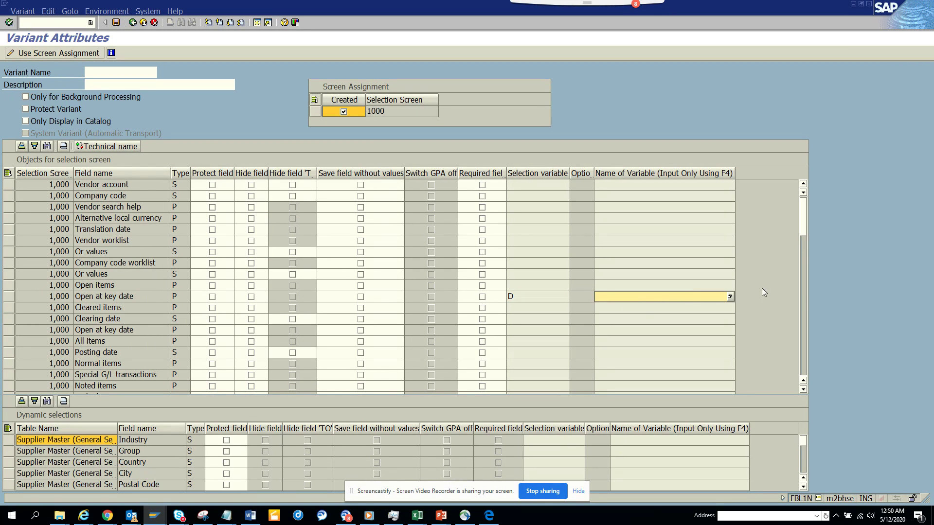
{"action": "left_click", "coordinate": [730, 297]}
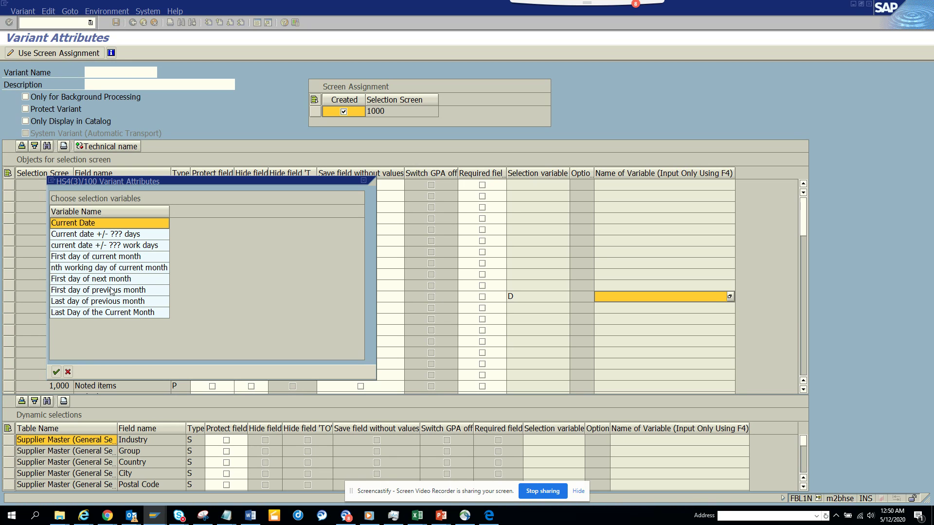
{"action": "double_click", "coordinate": [123, 259]}
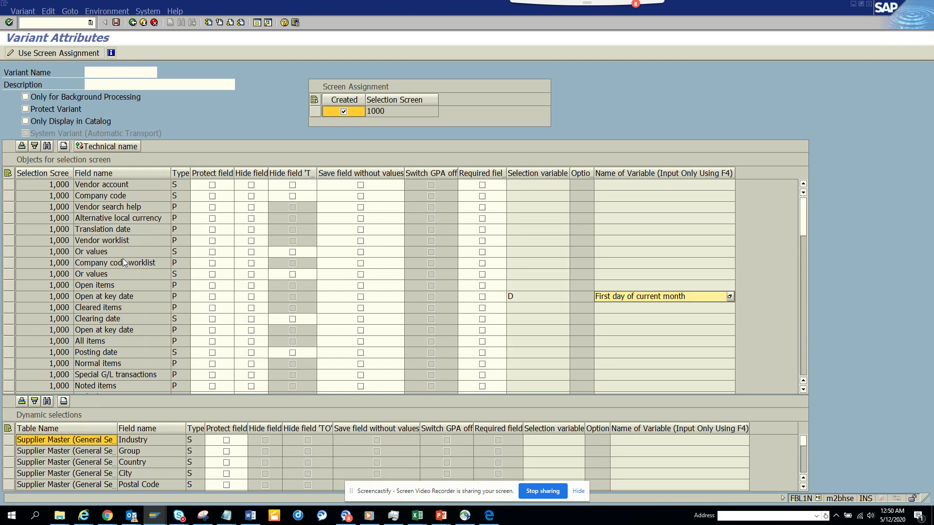
{"action": "left_click", "coordinate": [128, 75]}
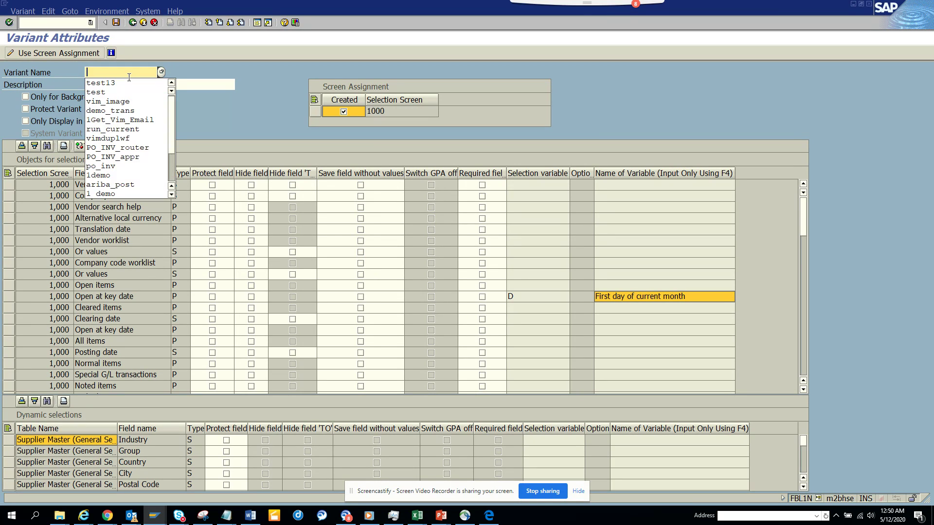
Name the variant test133 with description 'DYNAMIC VARIANT' and save it
{"action": "left_click", "coordinate": [127, 81]}
{"action": "type", "text": "33"}
{"action": "left_click", "coordinate": [140, 86]}
{"action": "type", "text": "DYNAMIC"}
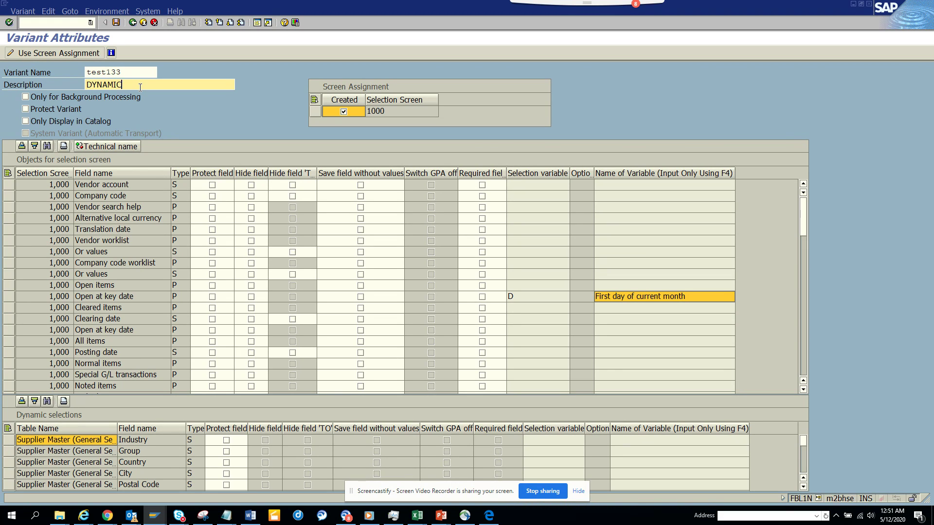
{"action": "type", "text": " VARIANT"}
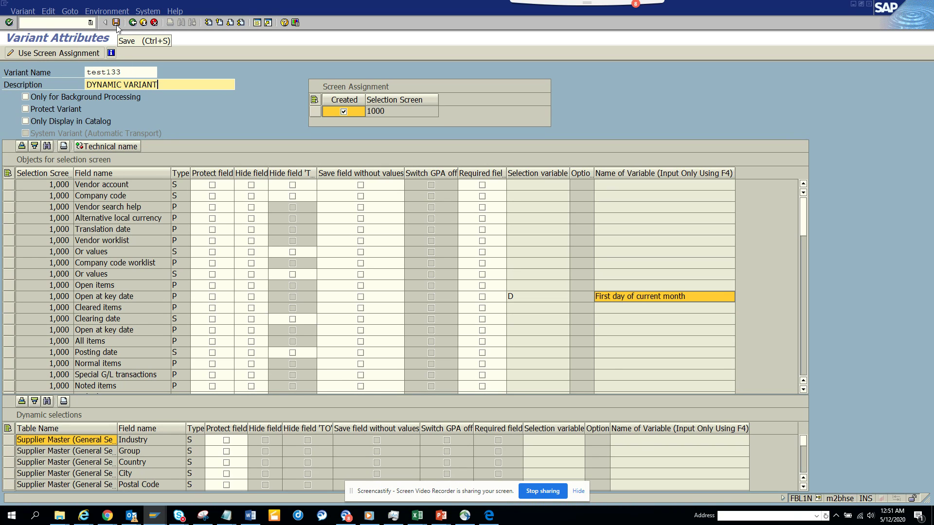
{"action": "left_click", "coordinate": [117, 24]}
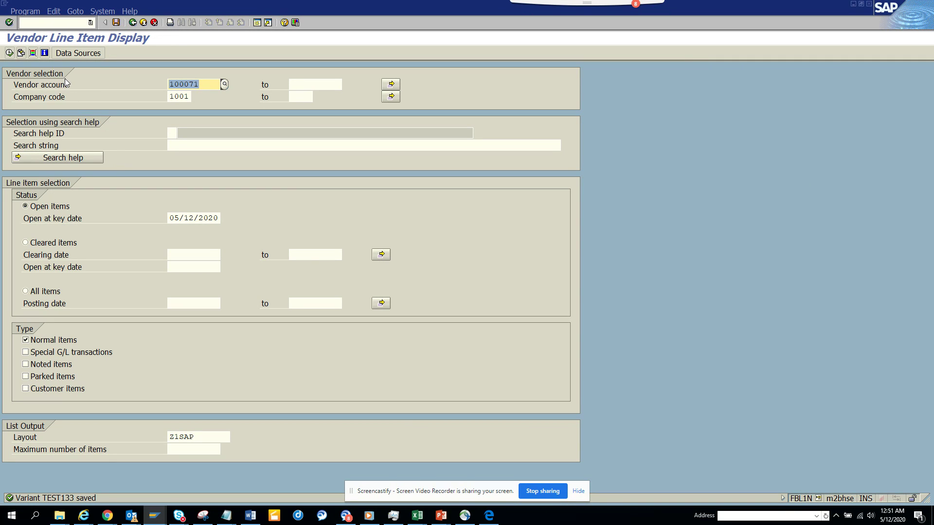
Load variant TEST133 from the saved variants list and reopen its variant attributes
{"action": "left_click", "coordinate": [32, 54]}
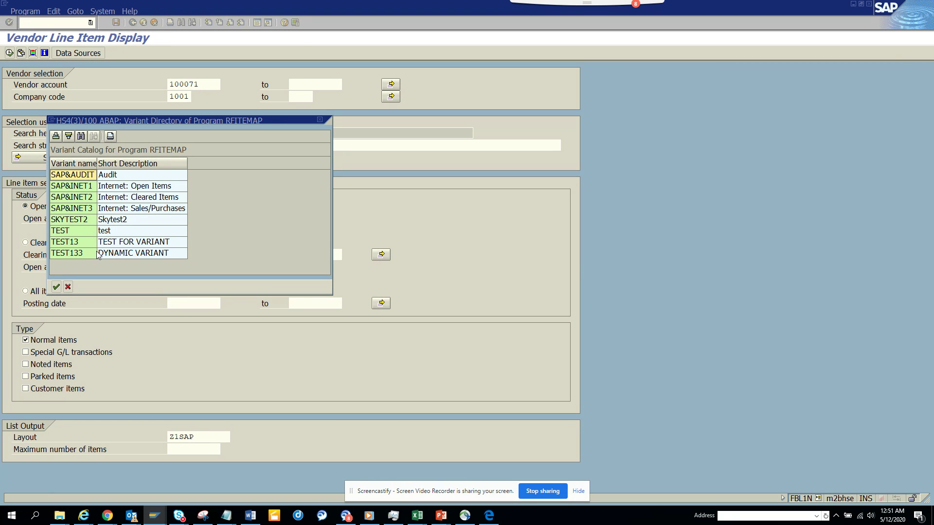
{"action": "double_click", "coordinate": [96, 253]}
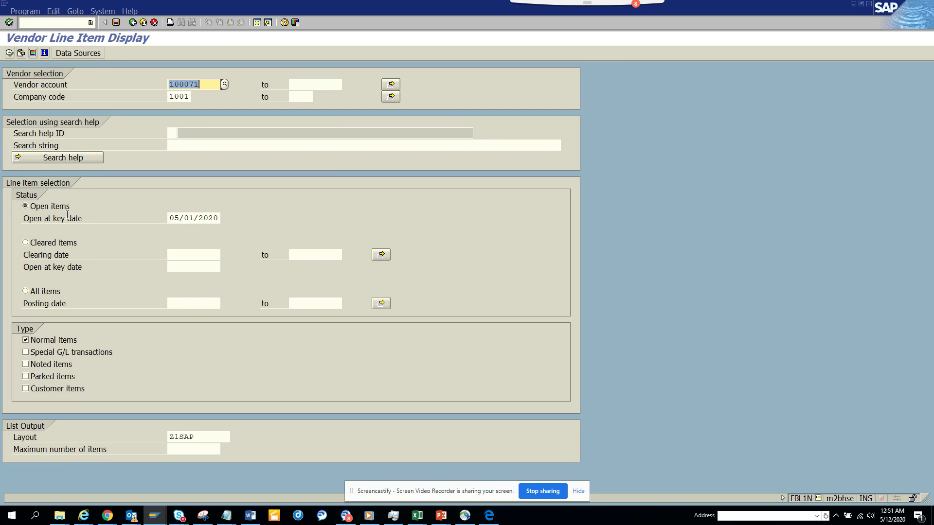
{"action": "left_click", "coordinate": [116, 23]}
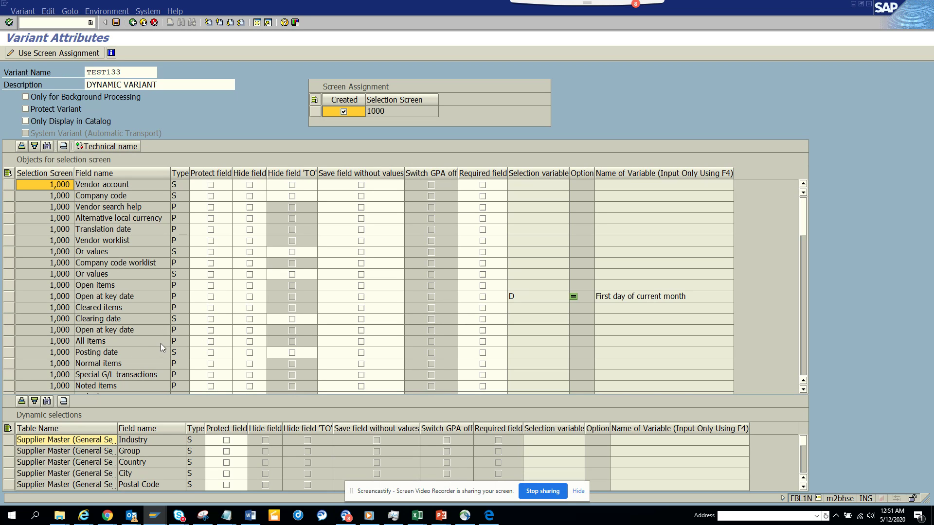
Make Posting date a dynamic date calculation (selection variable D) and list its date variables
{"action": "left_click", "coordinate": [561, 353]}
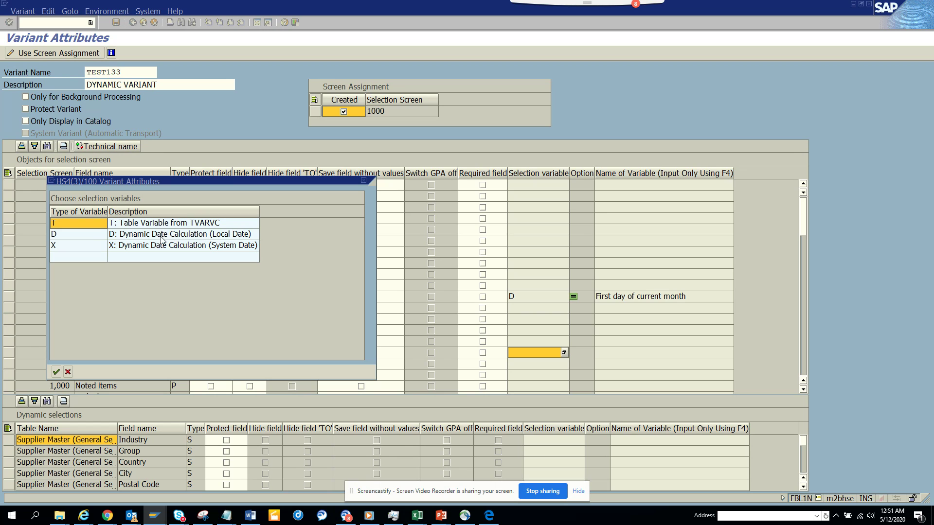
{"action": "double_click", "coordinate": [174, 237]}
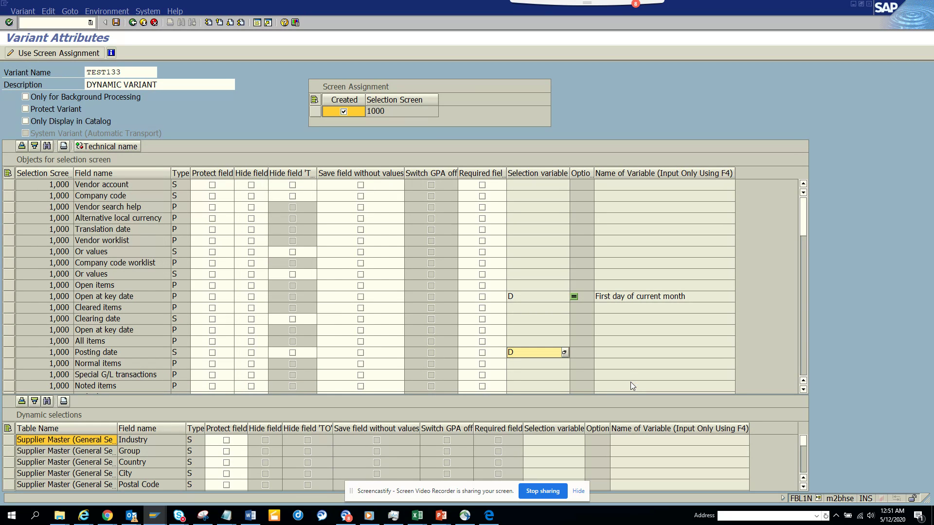
{"action": "left_click", "coordinate": [656, 352]}
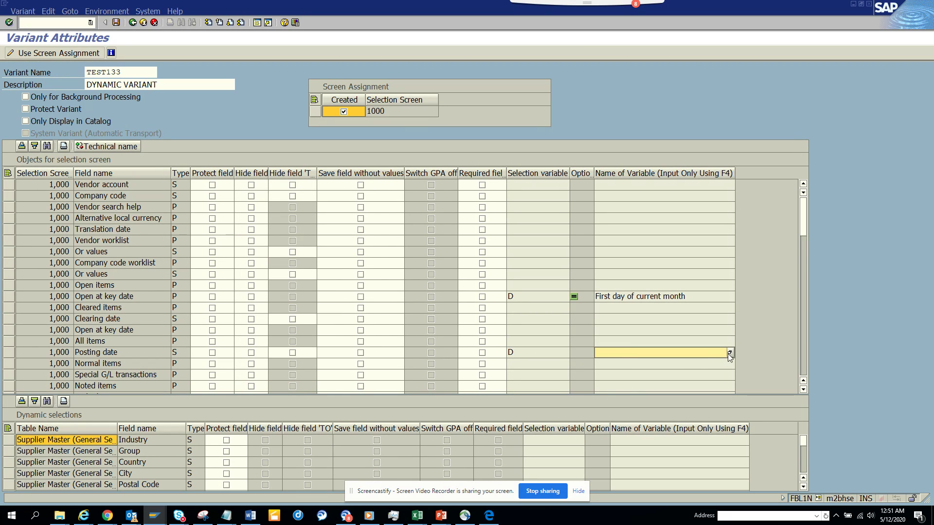
{"action": "left_click", "coordinate": [730, 352]}
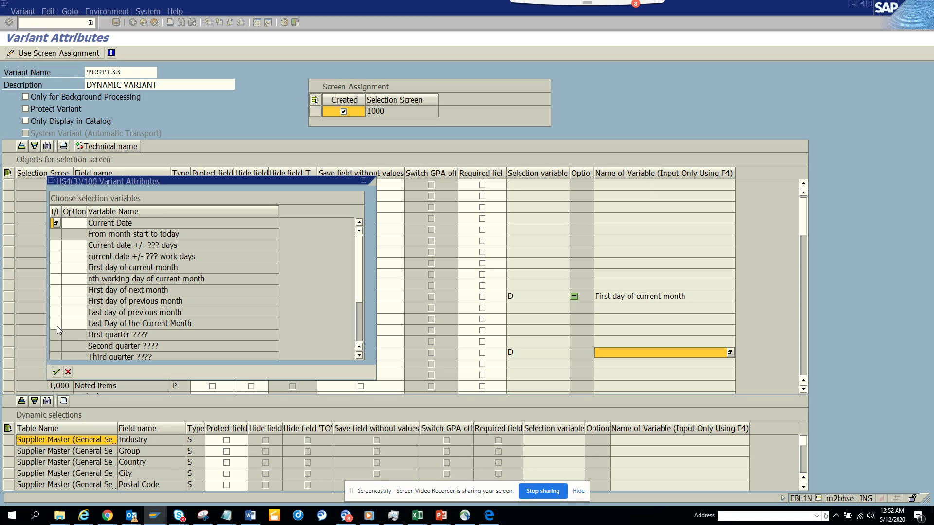
Bind Posting date to 'Last day of previous month' with I/E set to I and option LE, then save
{"action": "left_click", "coordinate": [57, 312]}
{"action": "left_click", "coordinate": [56, 312]}
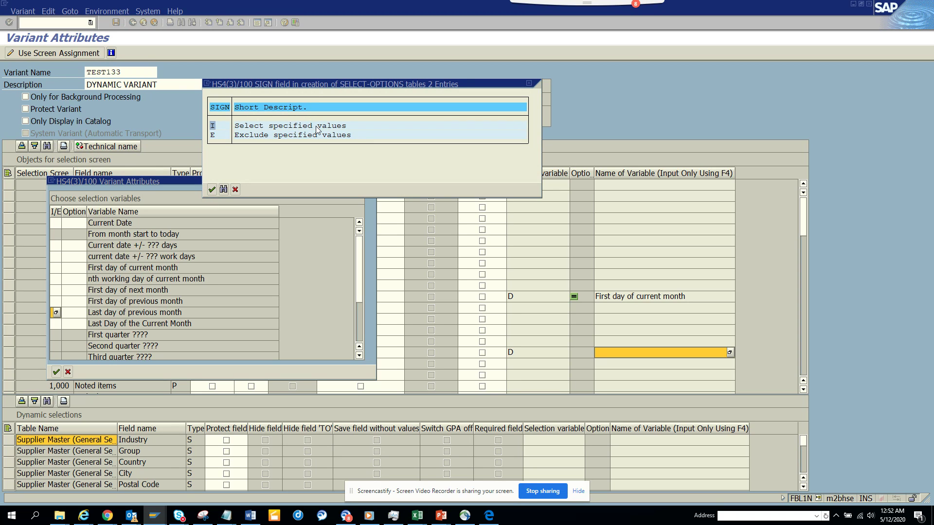
{"action": "double_click", "coordinate": [319, 126]}
{"action": "left_click", "coordinate": [84, 312]}
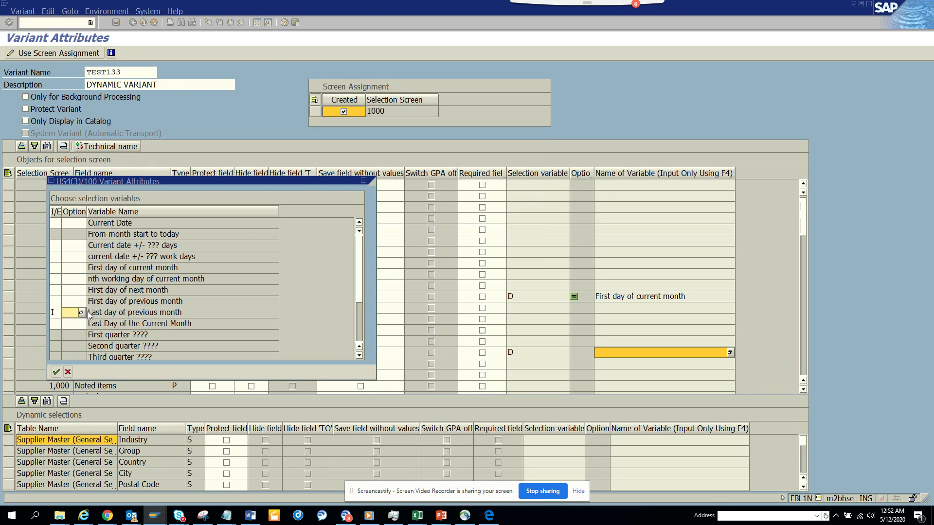
{"action": "left_click", "coordinate": [83, 313]}
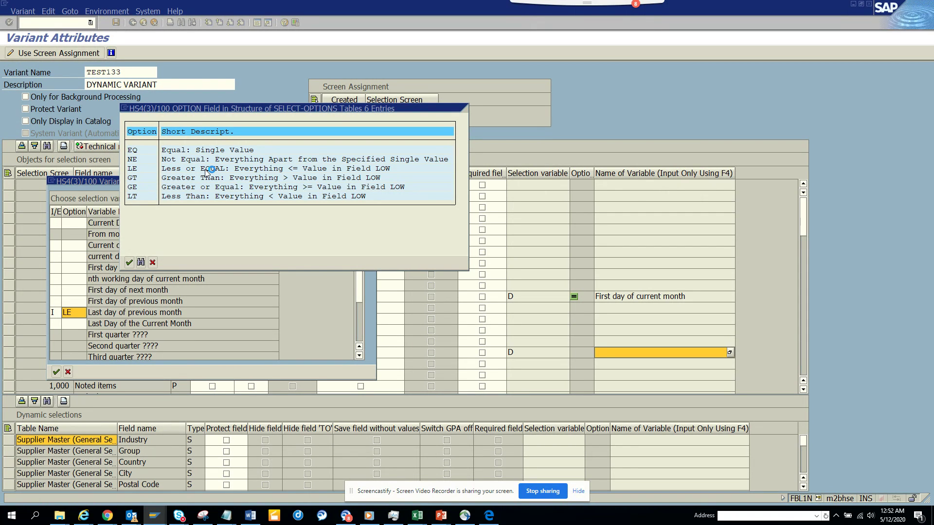
{"action": "double_click", "coordinate": [206, 169]}
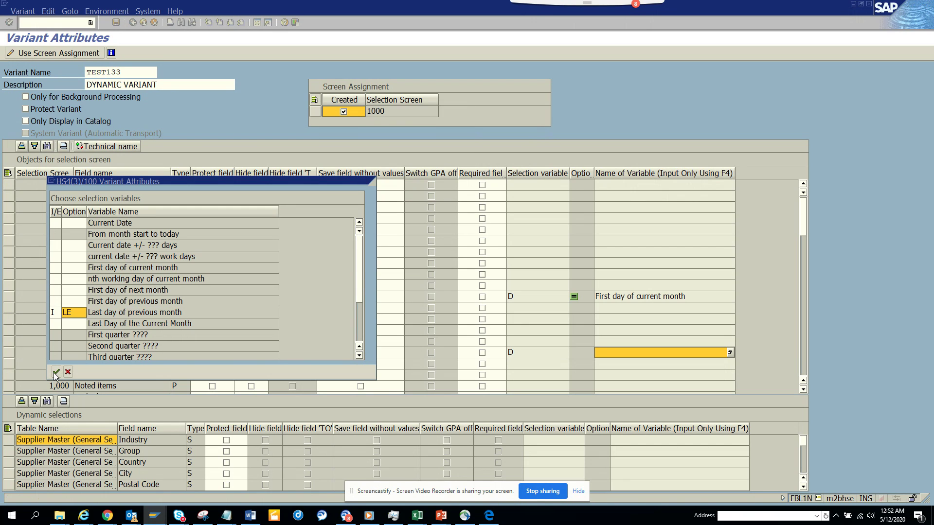
{"action": "left_click", "coordinate": [55, 372]}
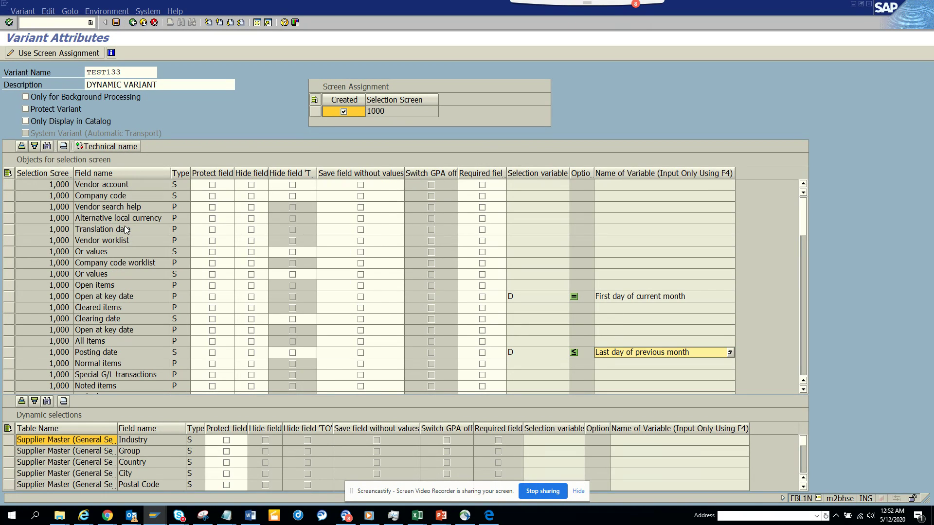
{"action": "left_click", "coordinate": [116, 23]}
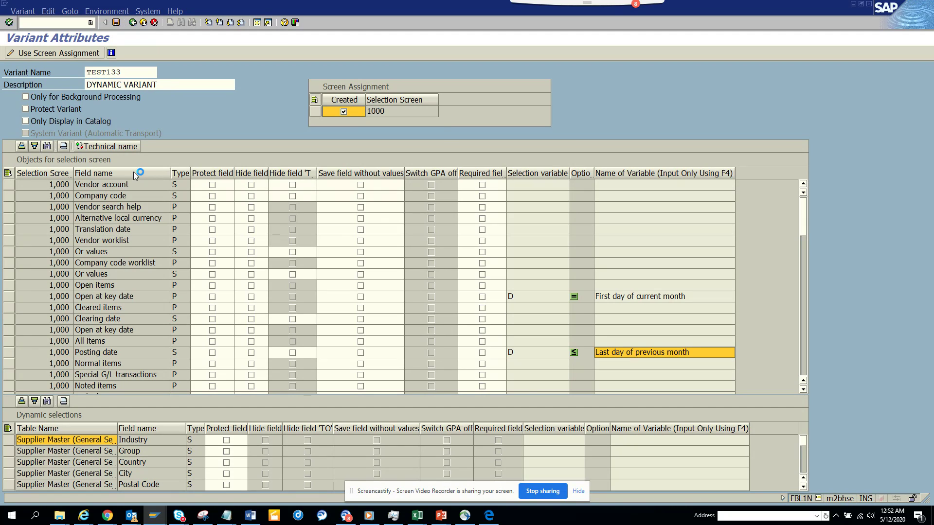
Confirm overwriting TEST133 and reload it so Posting date reads 04/30/2020
{"action": "left_click", "coordinate": [170, 195]}
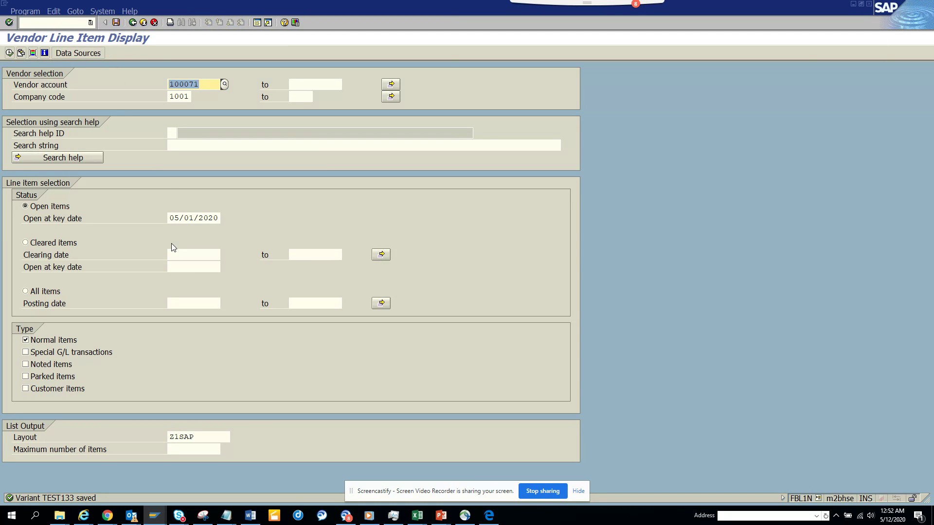
{"action": "key", "text": "F8"}
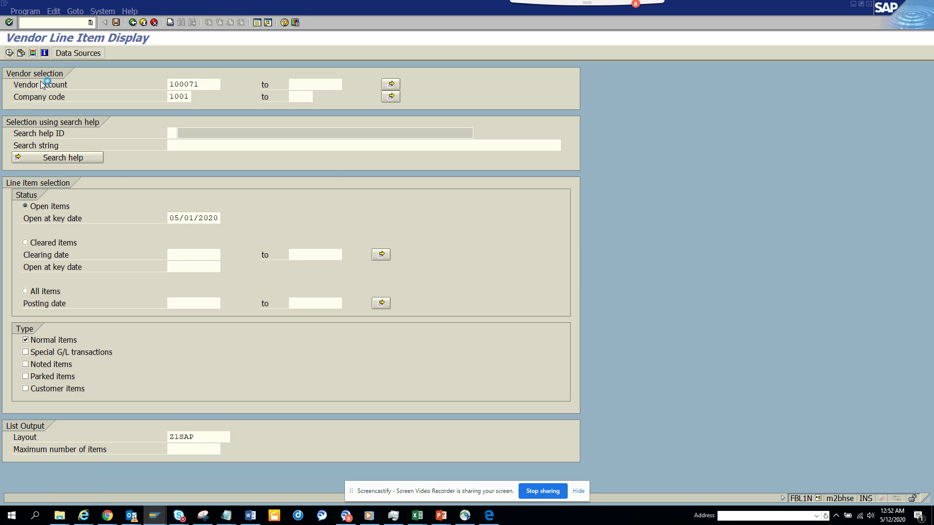
{"action": "double_click", "coordinate": [117, 258]}
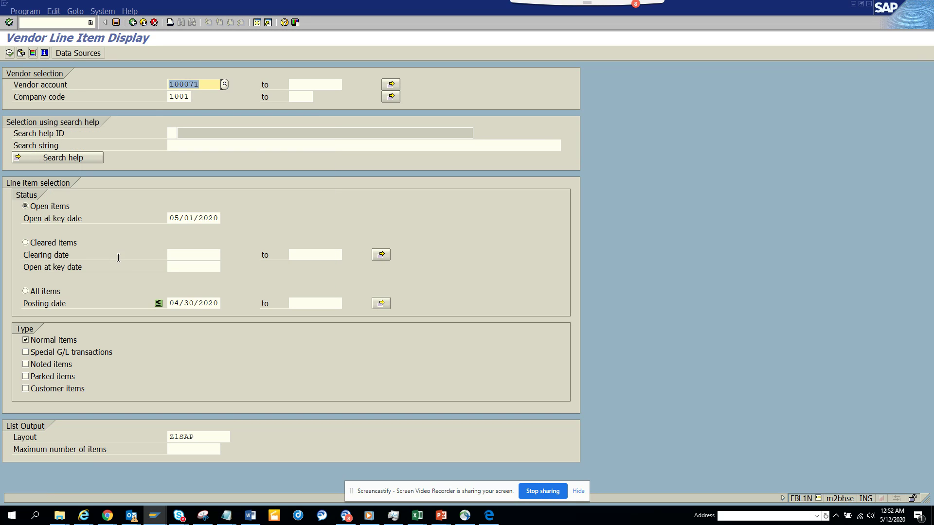